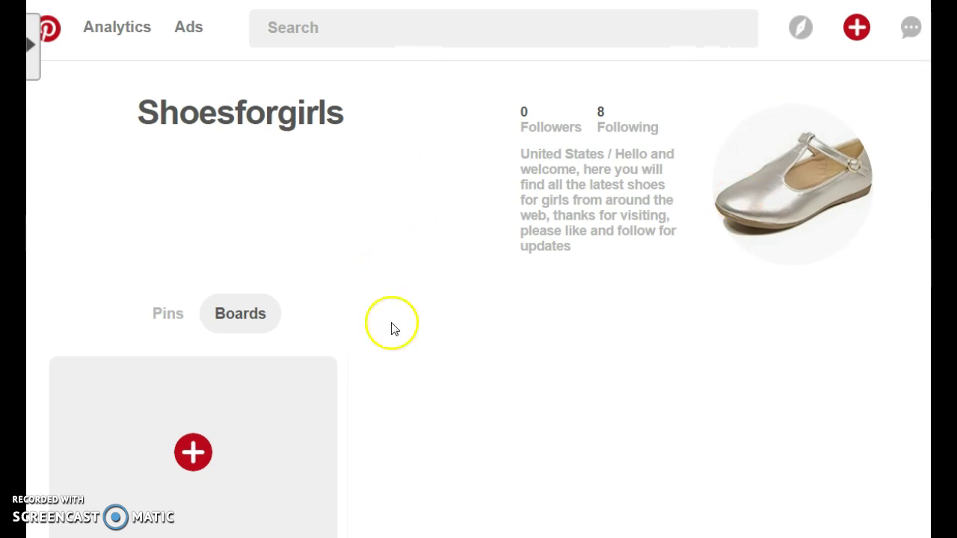
Step: Create a board named 'Sandals For Girls', leaving Secret off so it stays public
scroll(511, 290, "down", 7)
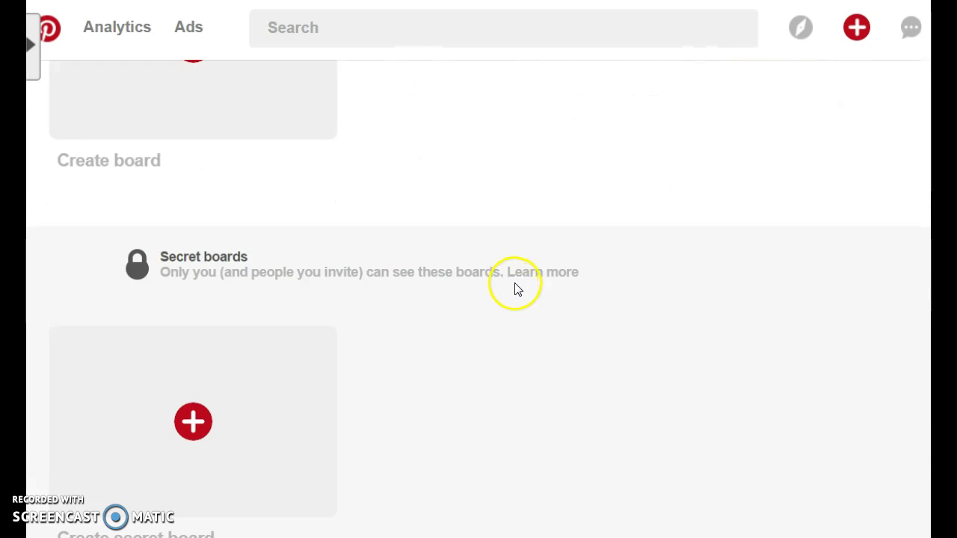
scroll(512, 288, "up", 7)
scroll(422, 347, "down", 3)
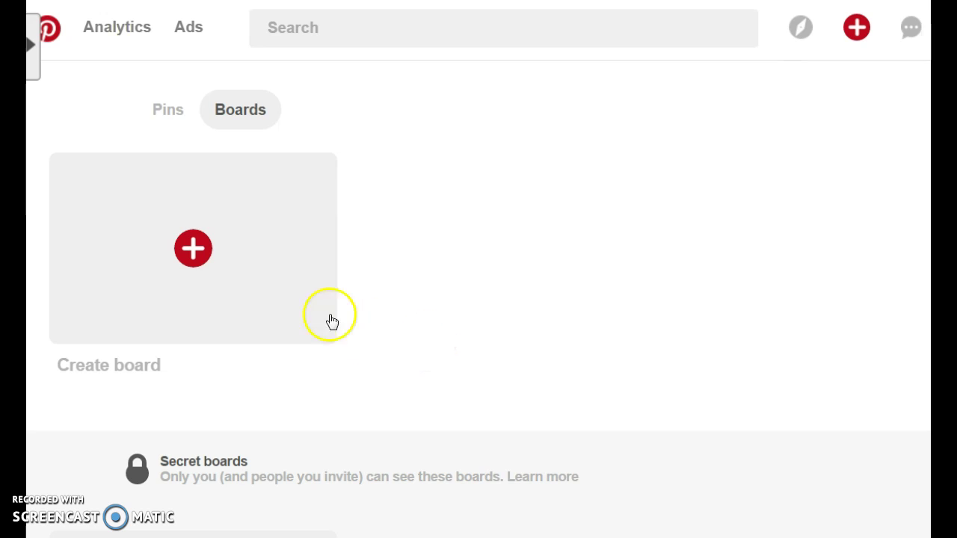
left_click(187, 255)
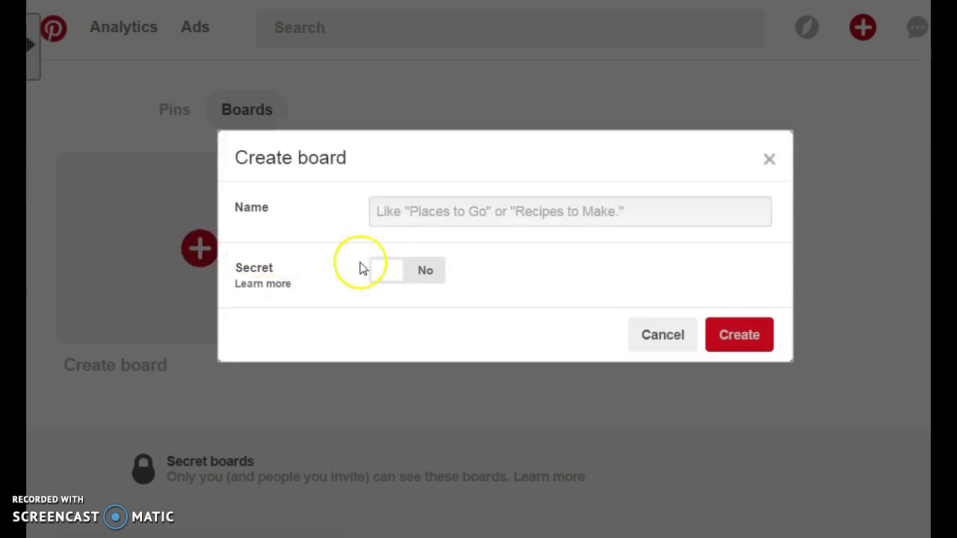
left_click(397, 219)
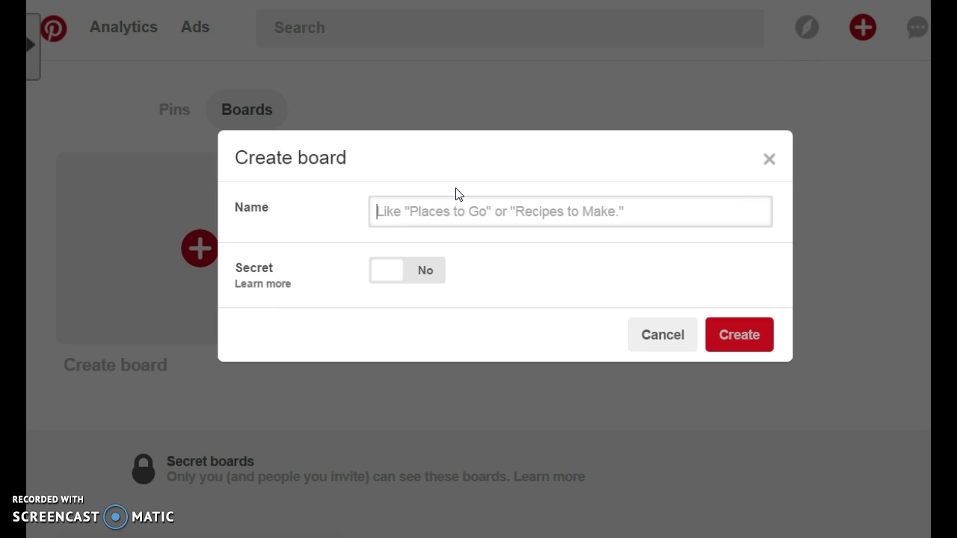
type("San")
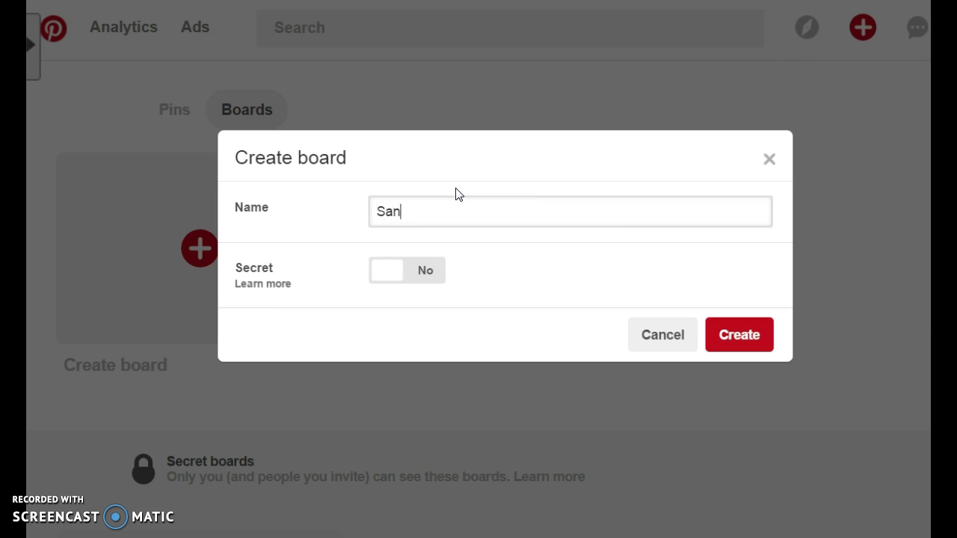
type("dals For Girls")
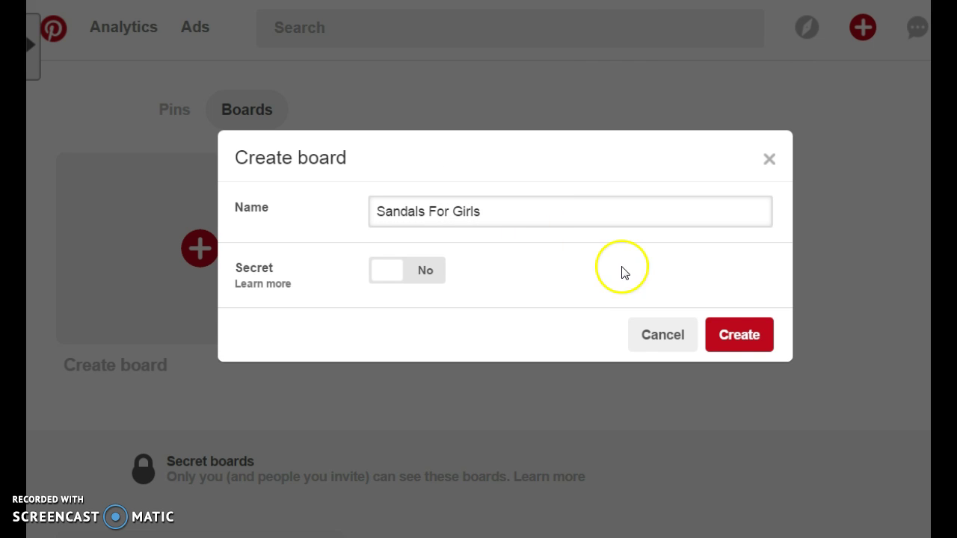
left_click(740, 337)
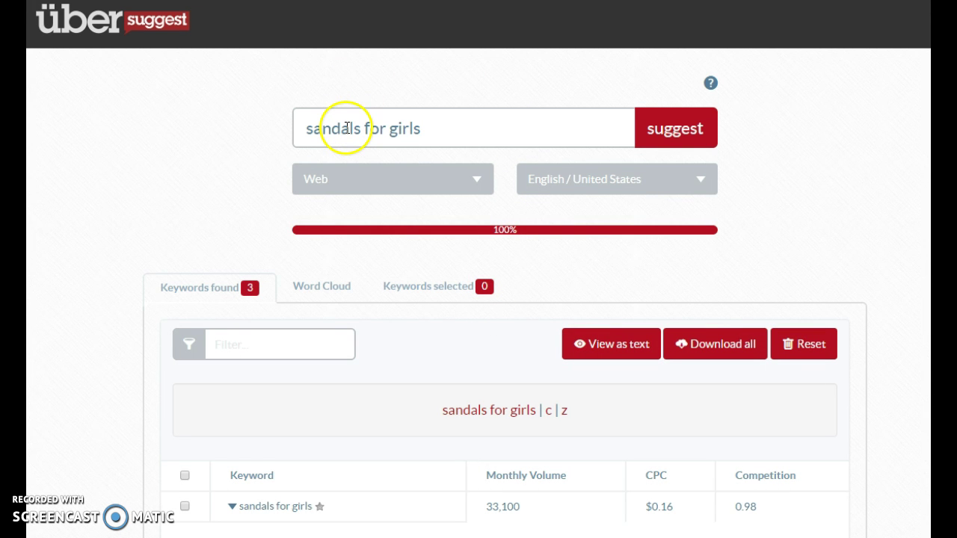
Step: Replace 'sandals' with 'Sneakers' in the Ubersuggest keyword box and search 'sneakers for girls'
left_click(361, 129)
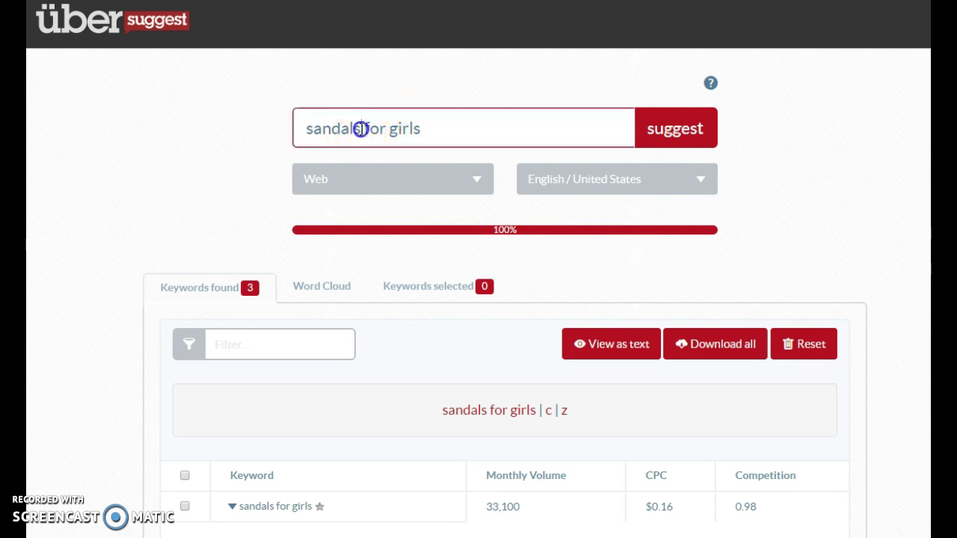
left_click_drag(361, 129, 273, 130)
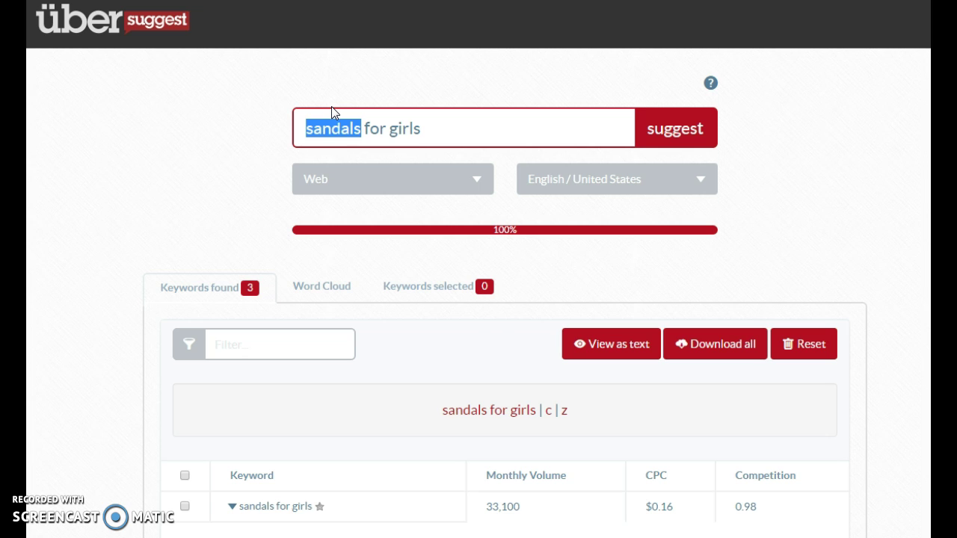
type("Snea")
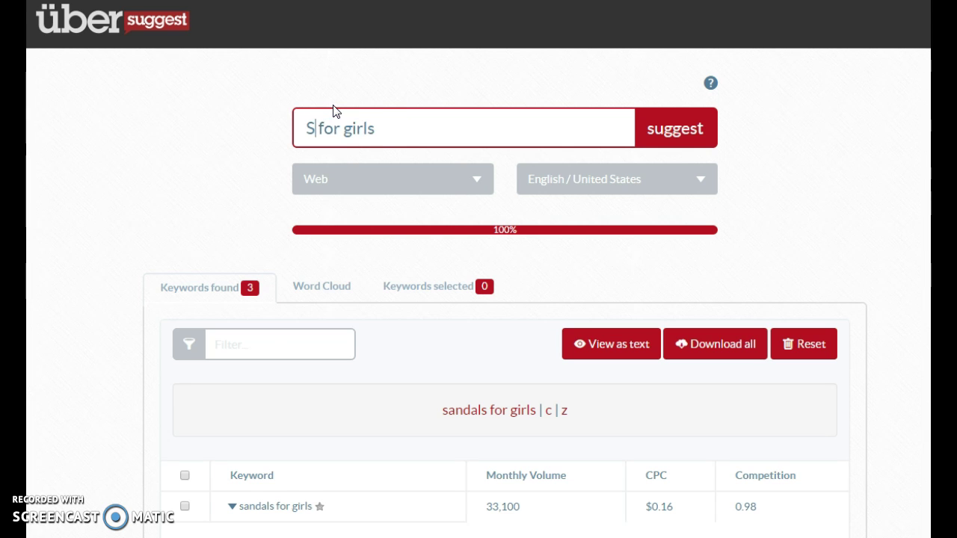
type("kers")
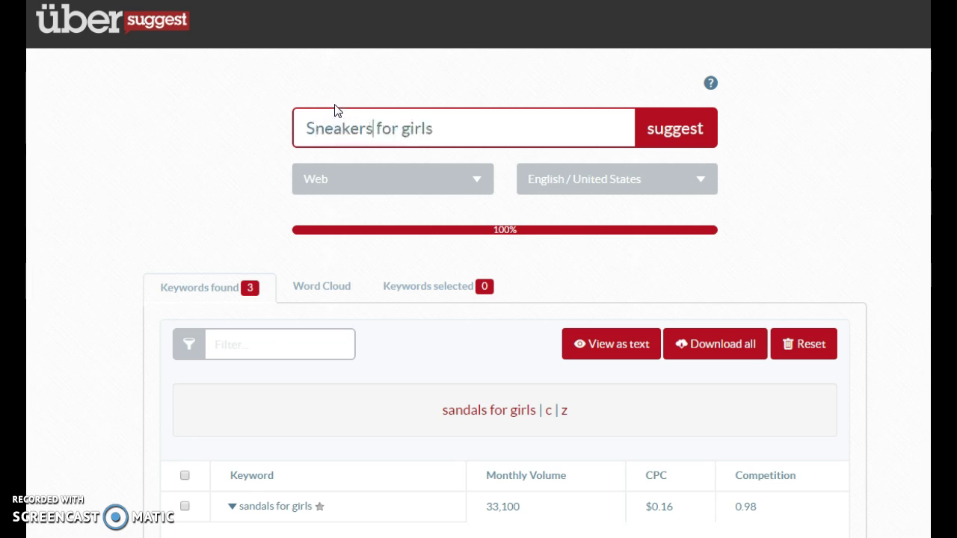
key("Return")
left_click(341, 100)
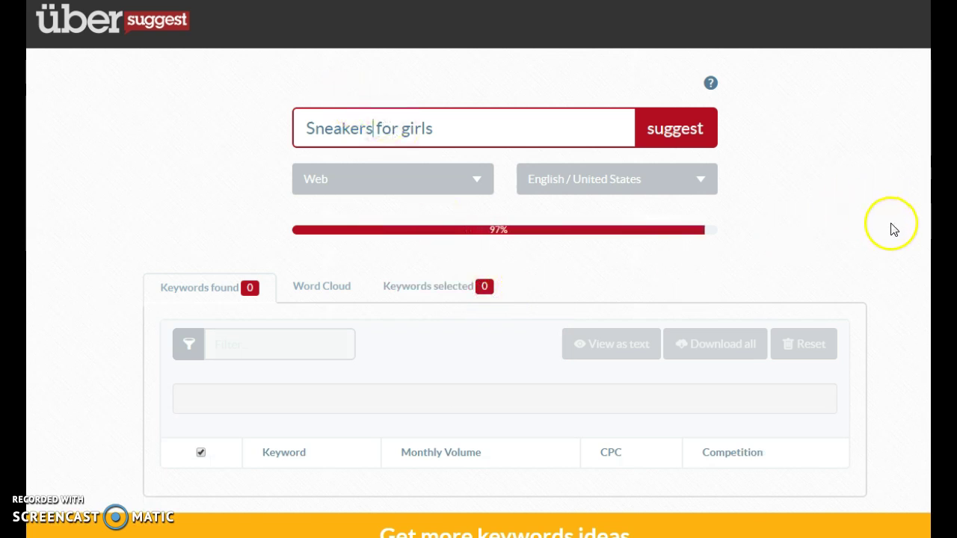
scroll(890, 232, "down", 5)
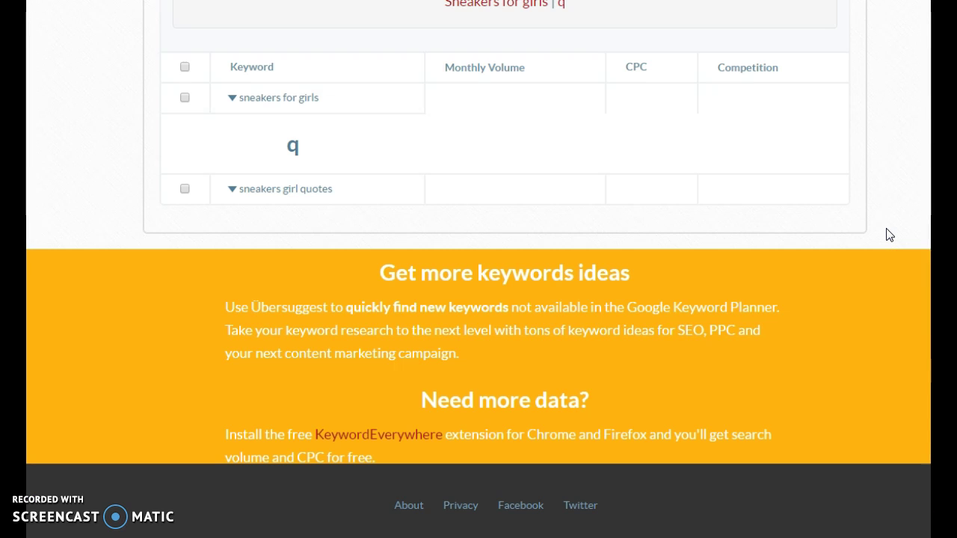
scroll(888, 234, "up", 3)
left_click(860, 288)
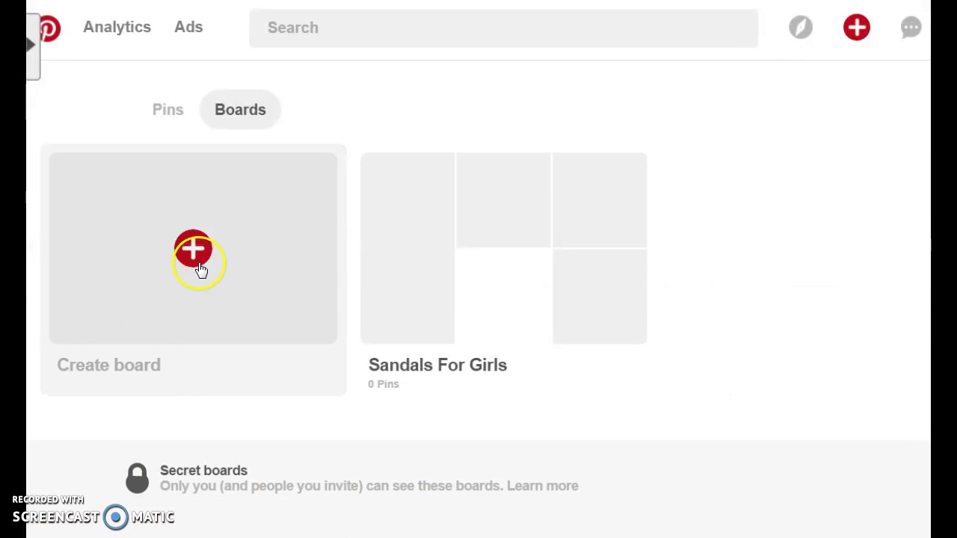
Step: Create a second public board named 'Sneakers For Girls'
left_click(196, 256)
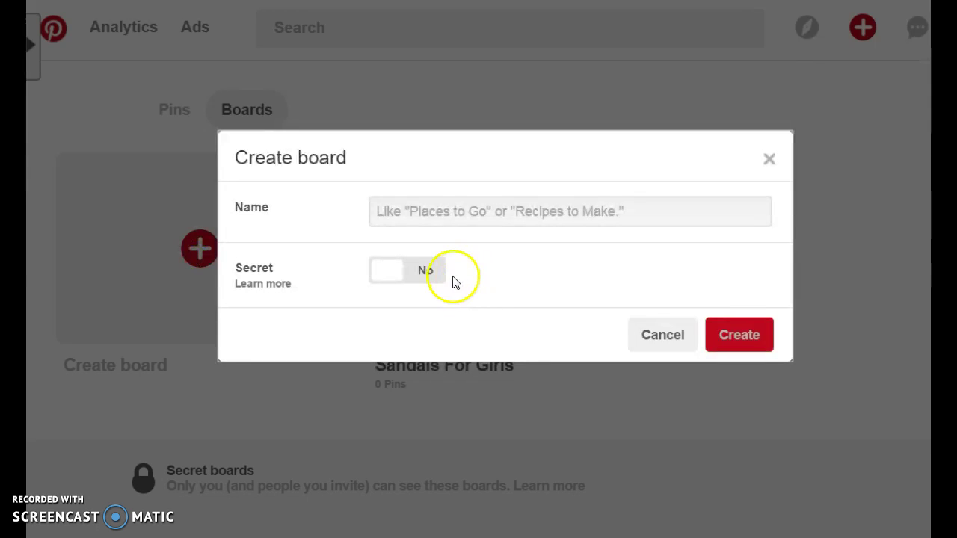
left_click(414, 214)
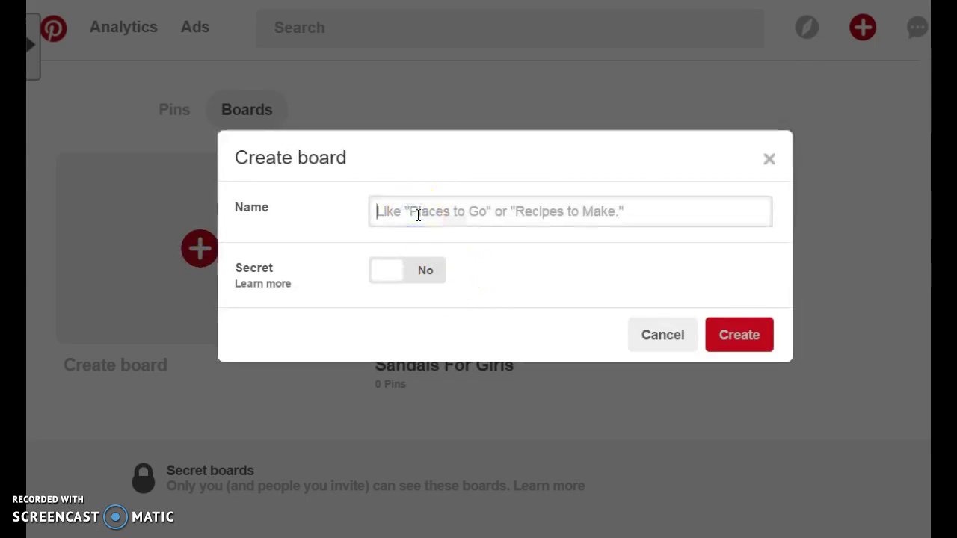
type("Snea")
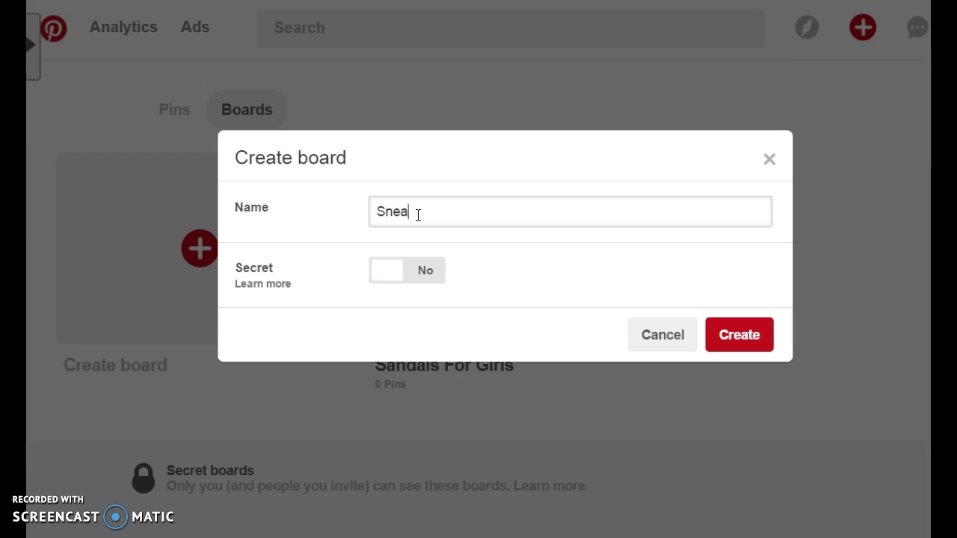
type("kers For Girls")
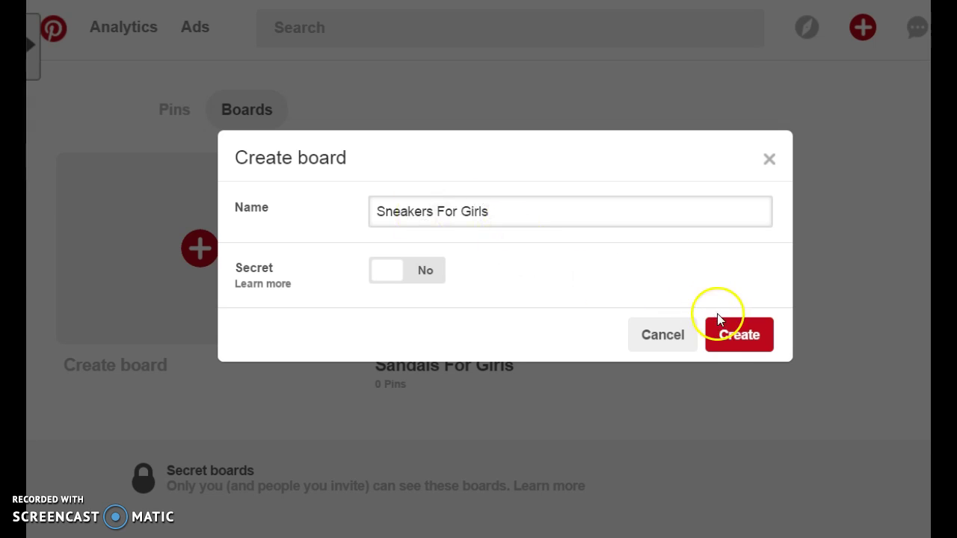
left_click(731, 340)
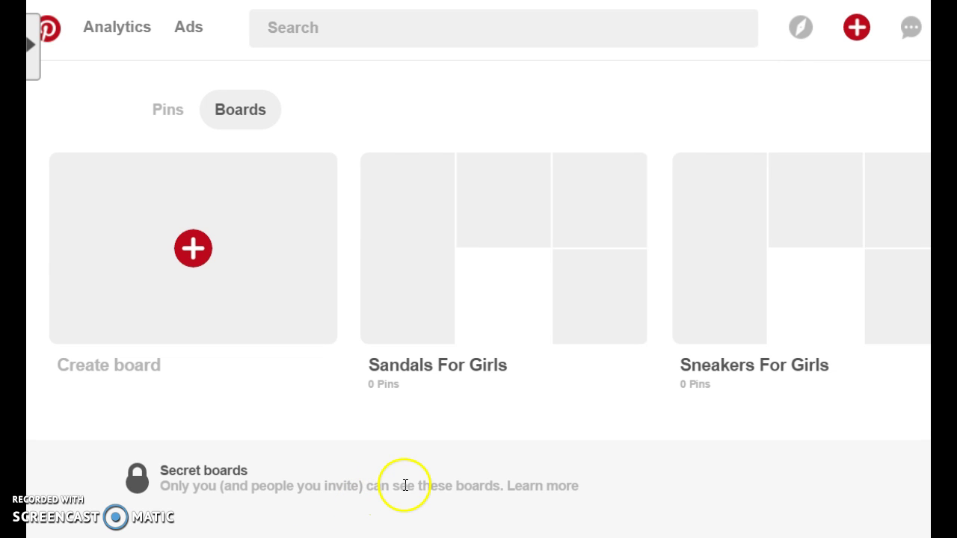
Step: Open the Sandals For Girls board's edit form, browse the Category list, then focus the Description box
mouse_move(496, 355)
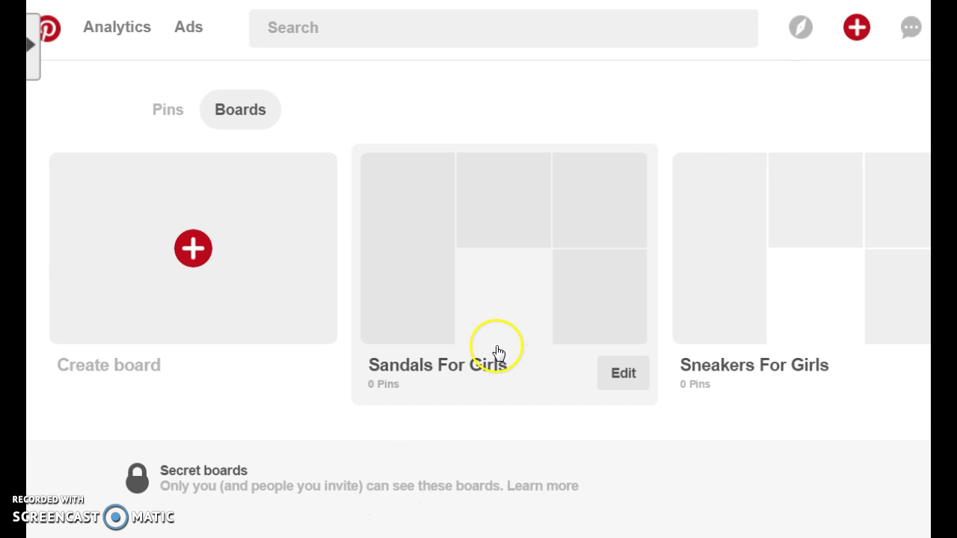
left_click(623, 375)
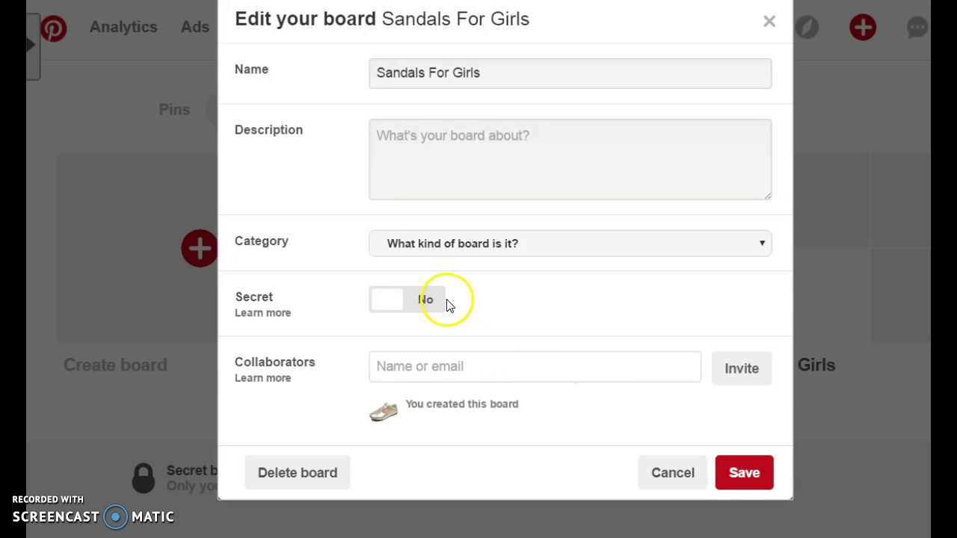
left_click(656, 249)
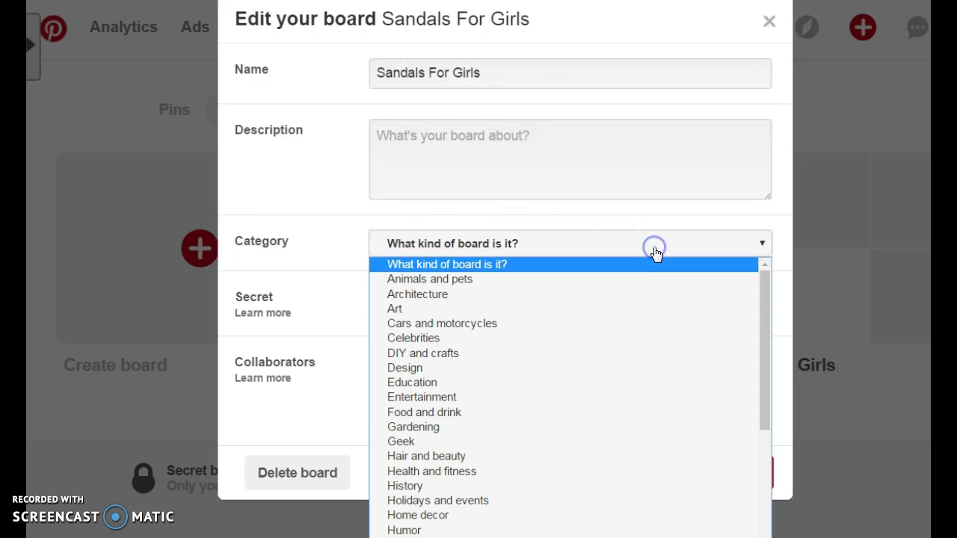
scroll(602, 395, "down", 5)
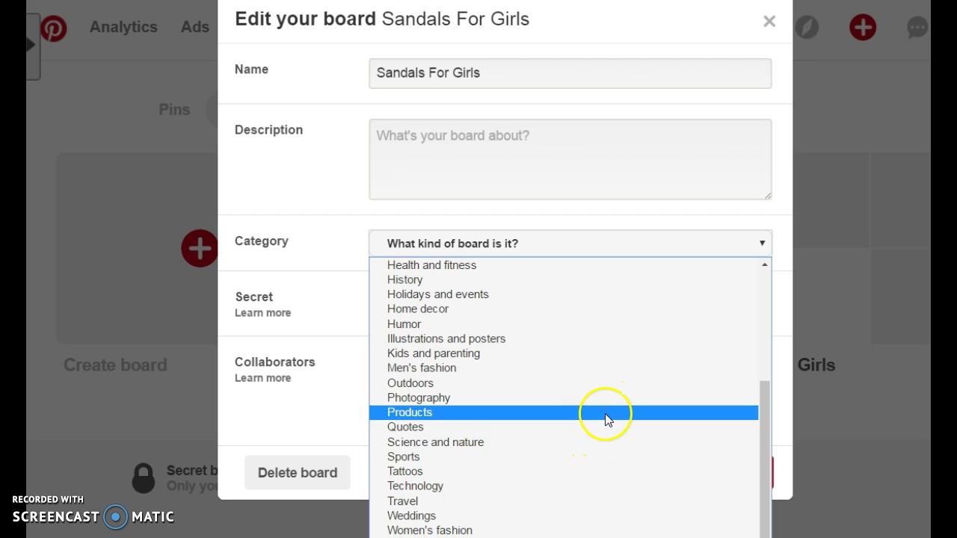
scroll(606, 412, "up", 5)
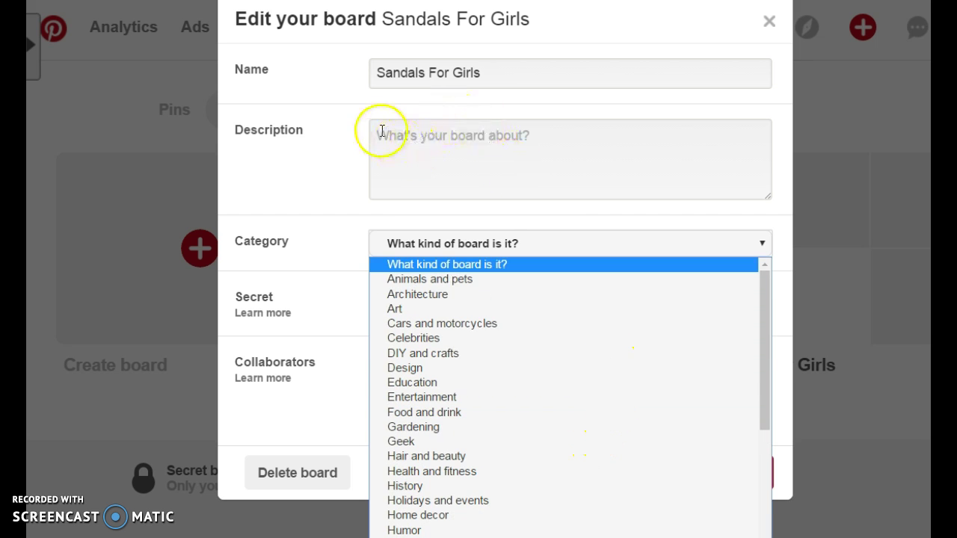
left_click(572, 144)
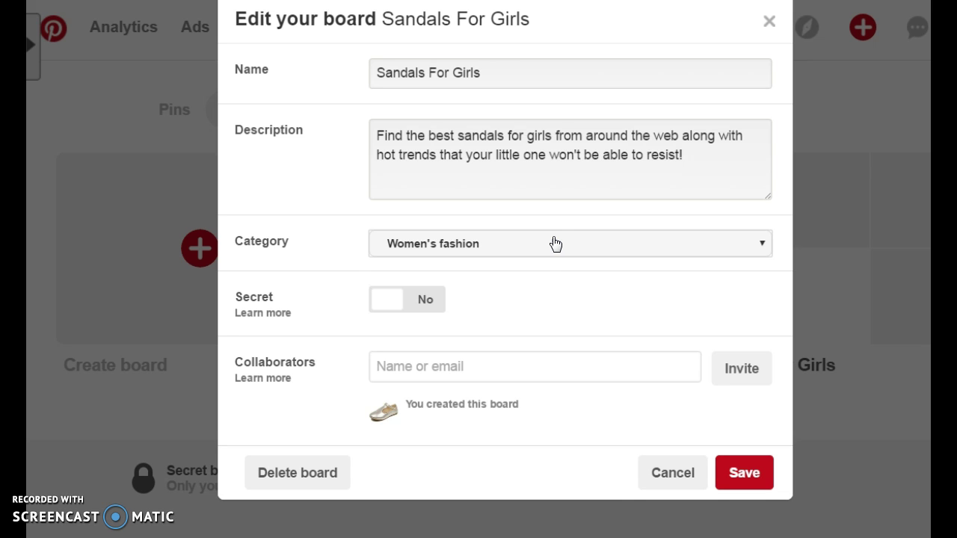
Step: Save the edited Sandals For Girls and Sneakers For Girls boards
left_click(732, 478)
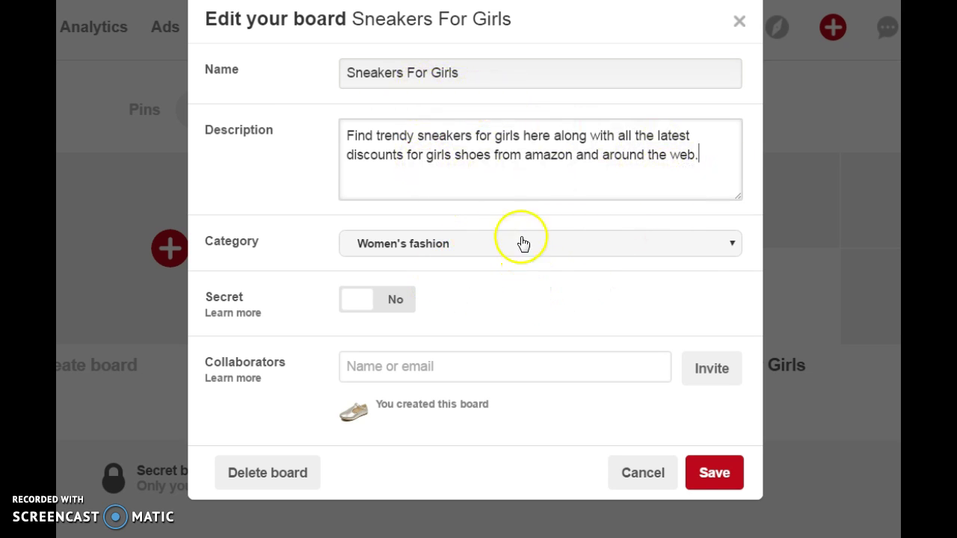
left_click(712, 482)
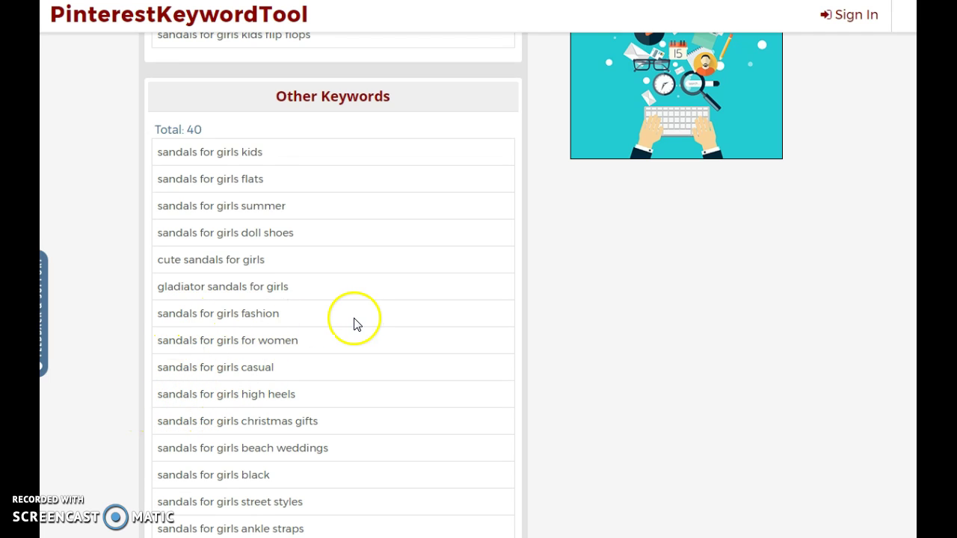
Step: Select 'gladiator sandals for girls' in the Other Keywords list and copy it
left_click(293, 289)
left_click_drag(293, 289, 143, 284)
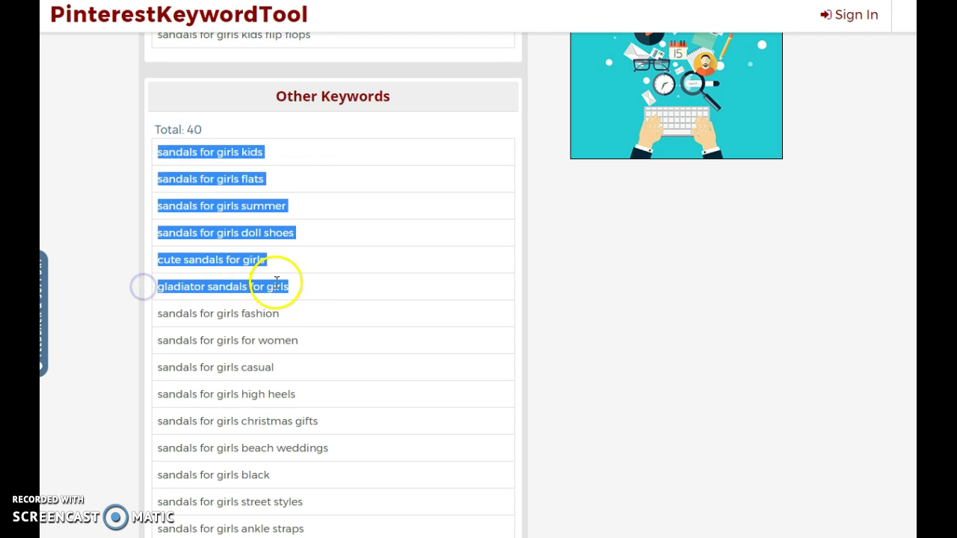
left_click_drag(298, 286, 154, 286)
right_click(184, 285)
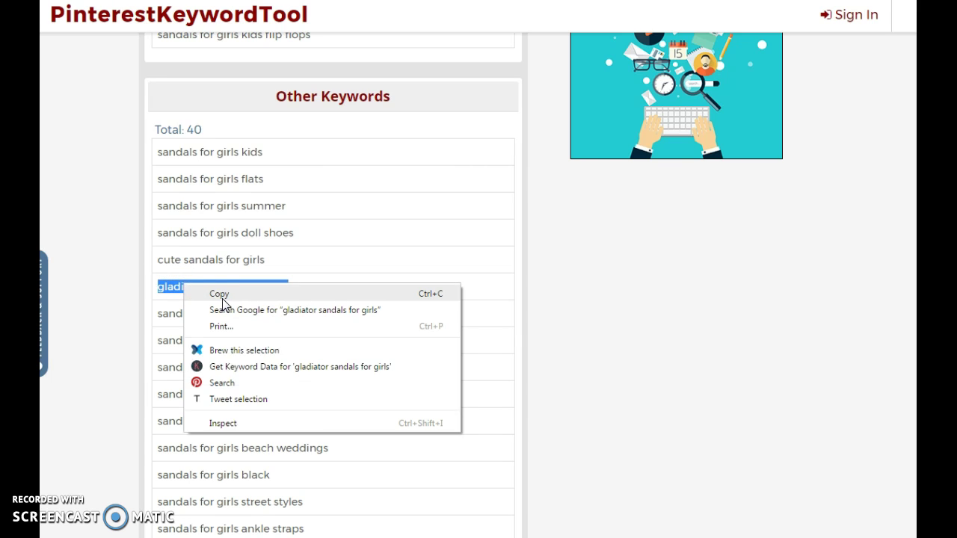
left_click(223, 293)
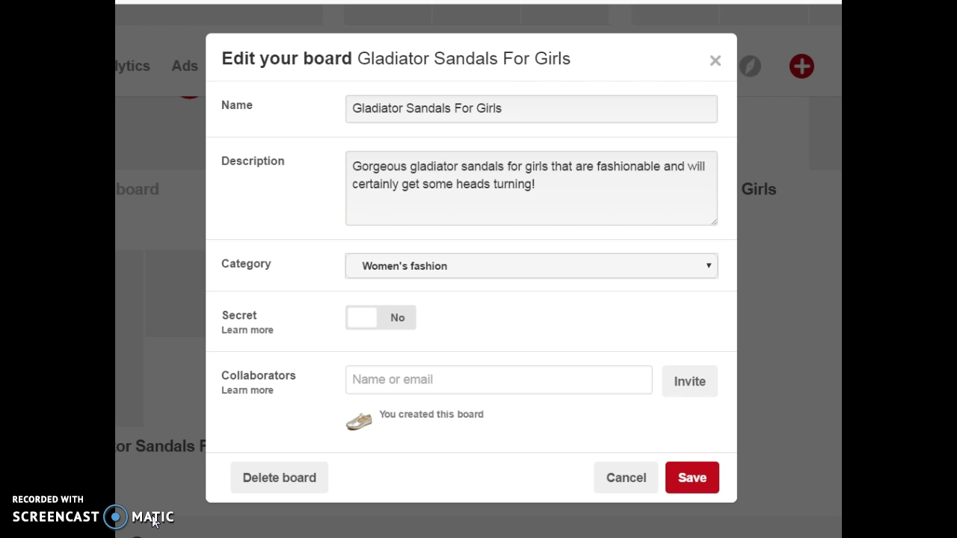
Step: Save the Gladiator Sandals For Girls board's edit form
left_click(146, 509)
left_click(687, 478)
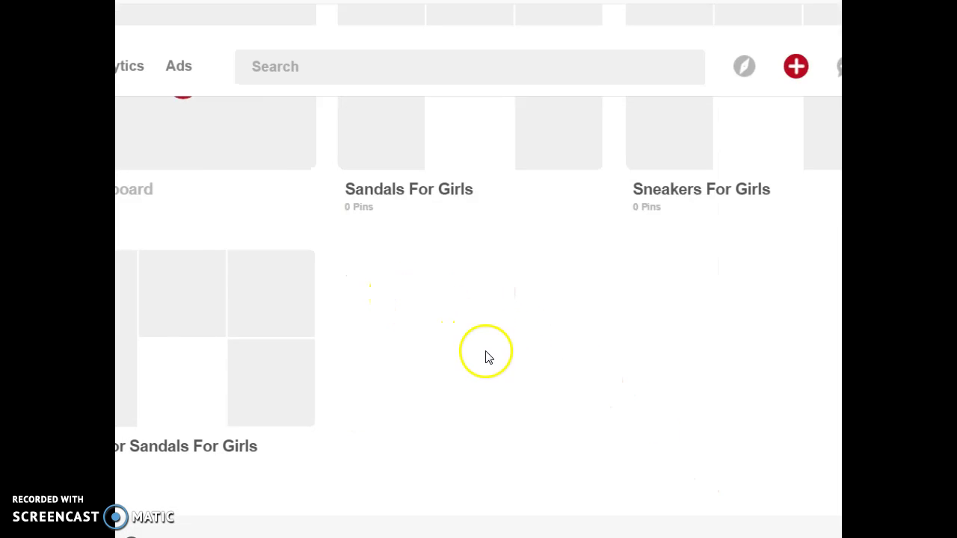
left_click(364, 463)
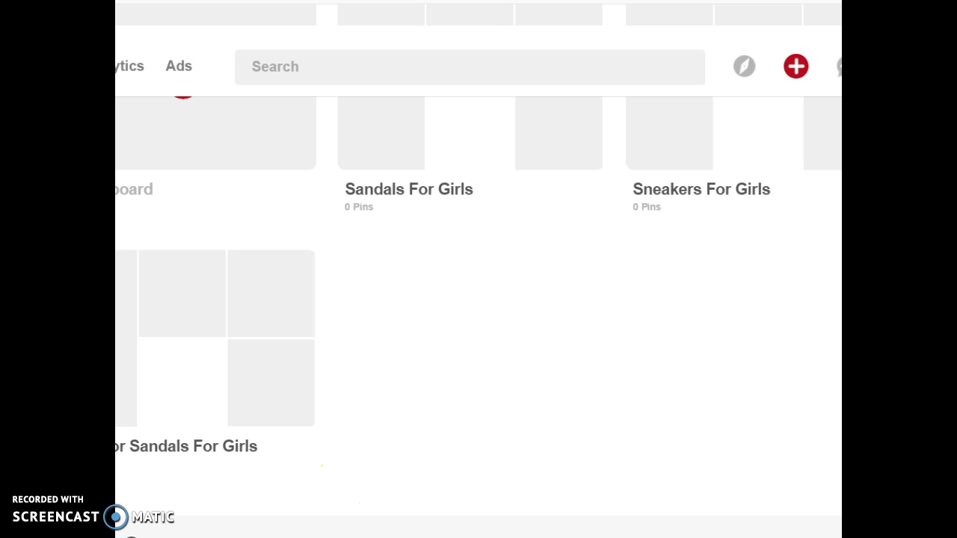